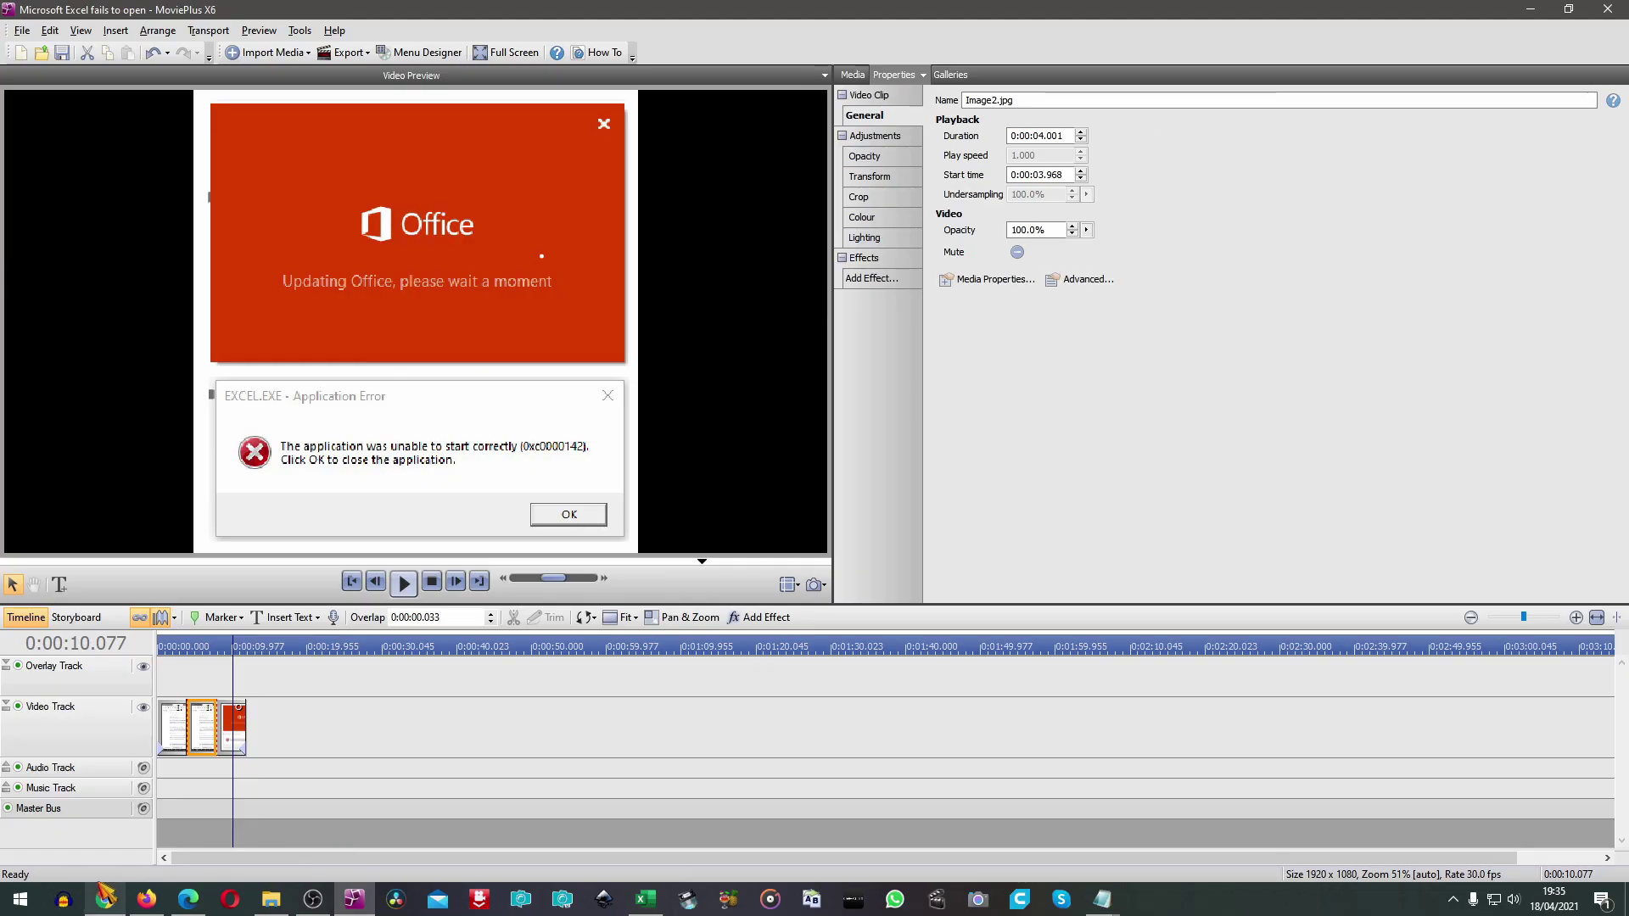
Step: In Settings > Apps, select Microsoft Office Professional Plus 2016 and choose Modify to repair it
{"action": "left_click", "coordinate": [26, 901]}
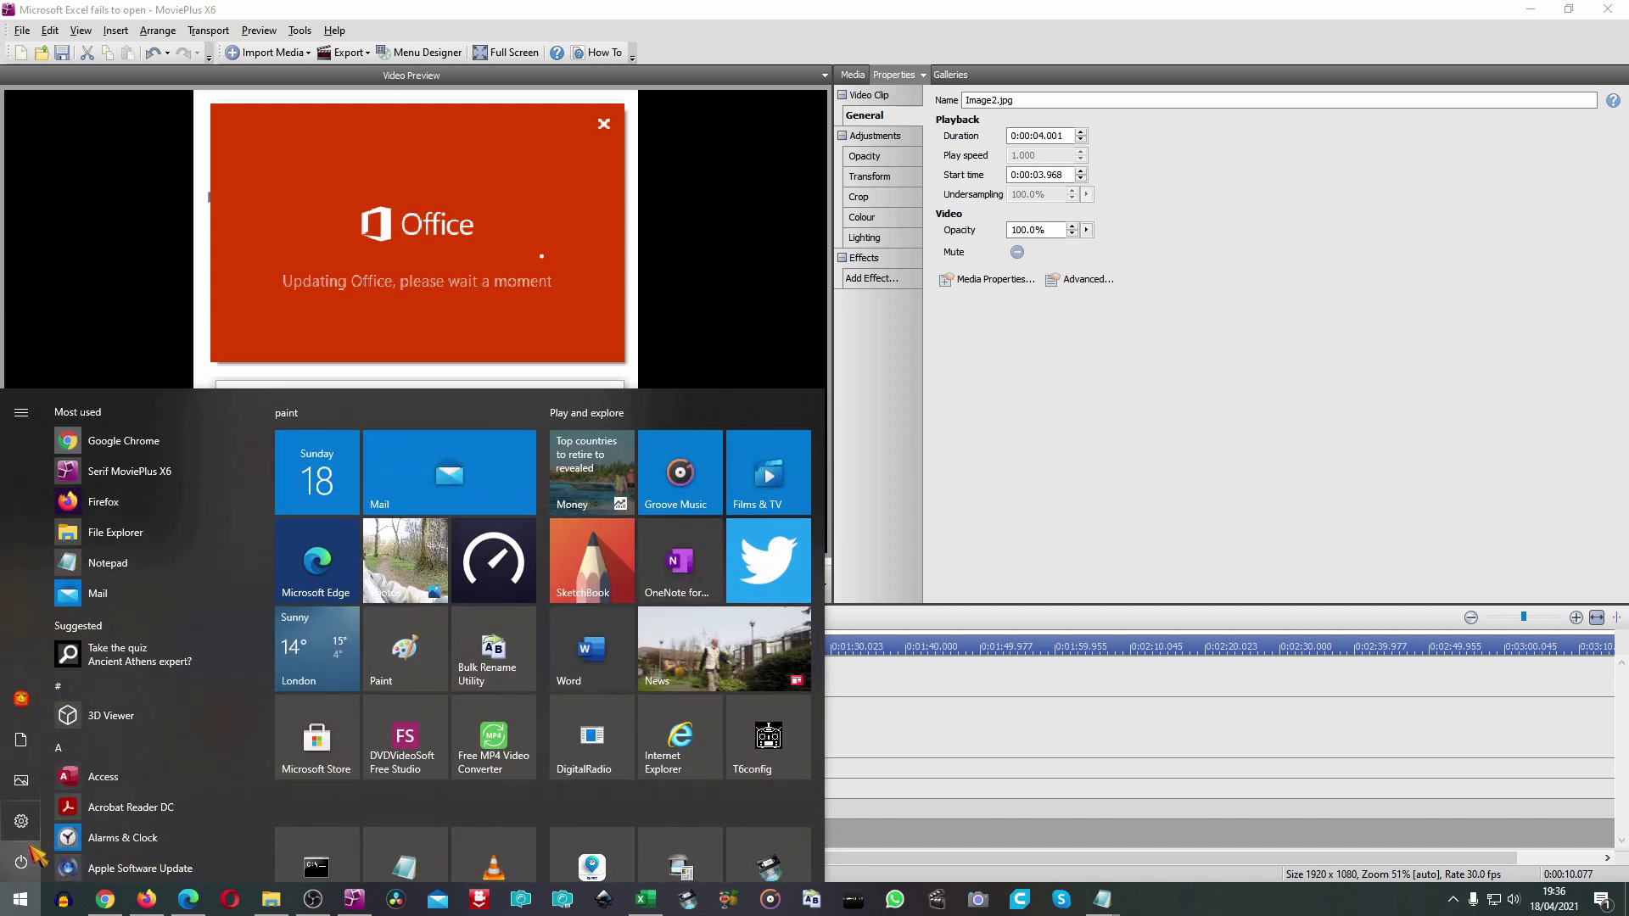
{"action": "left_click", "coordinate": [21, 820]}
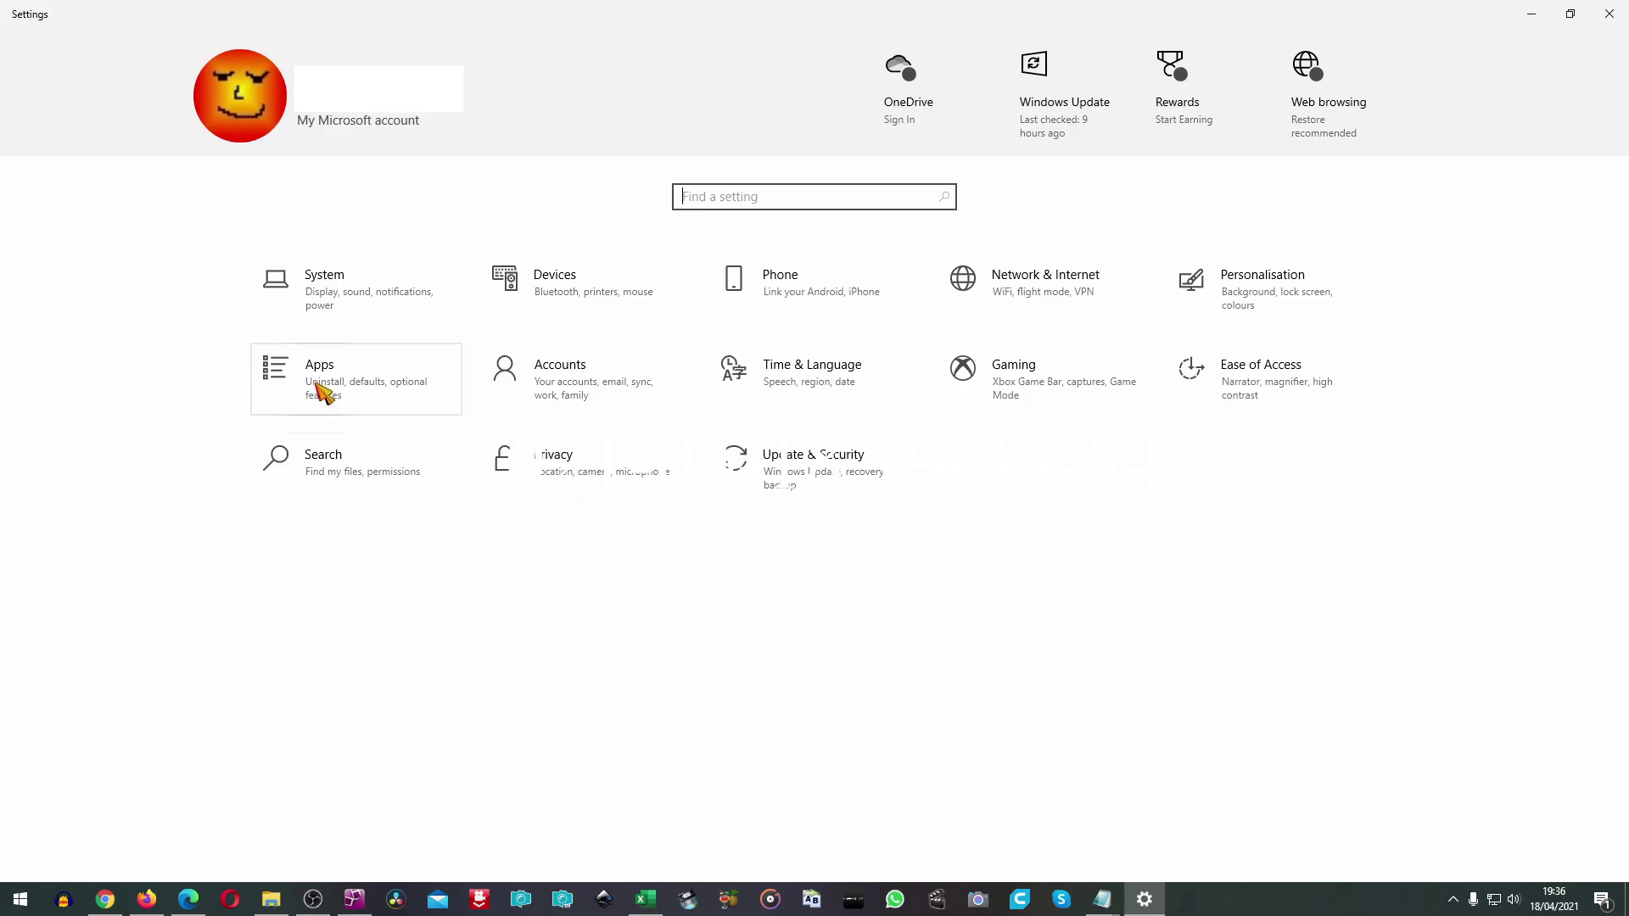
{"action": "left_click", "coordinate": [321, 392]}
{"action": "scroll", "coordinate": [463, 564], "scroll_direction": "down", "scroll_amount": 5}
{"action": "scroll", "coordinate": [463, 564], "scroll_direction": "down", "scroll_amount": 5}
{"action": "scroll", "coordinate": [462, 563], "scroll_direction": "down", "scroll_amount": 5}
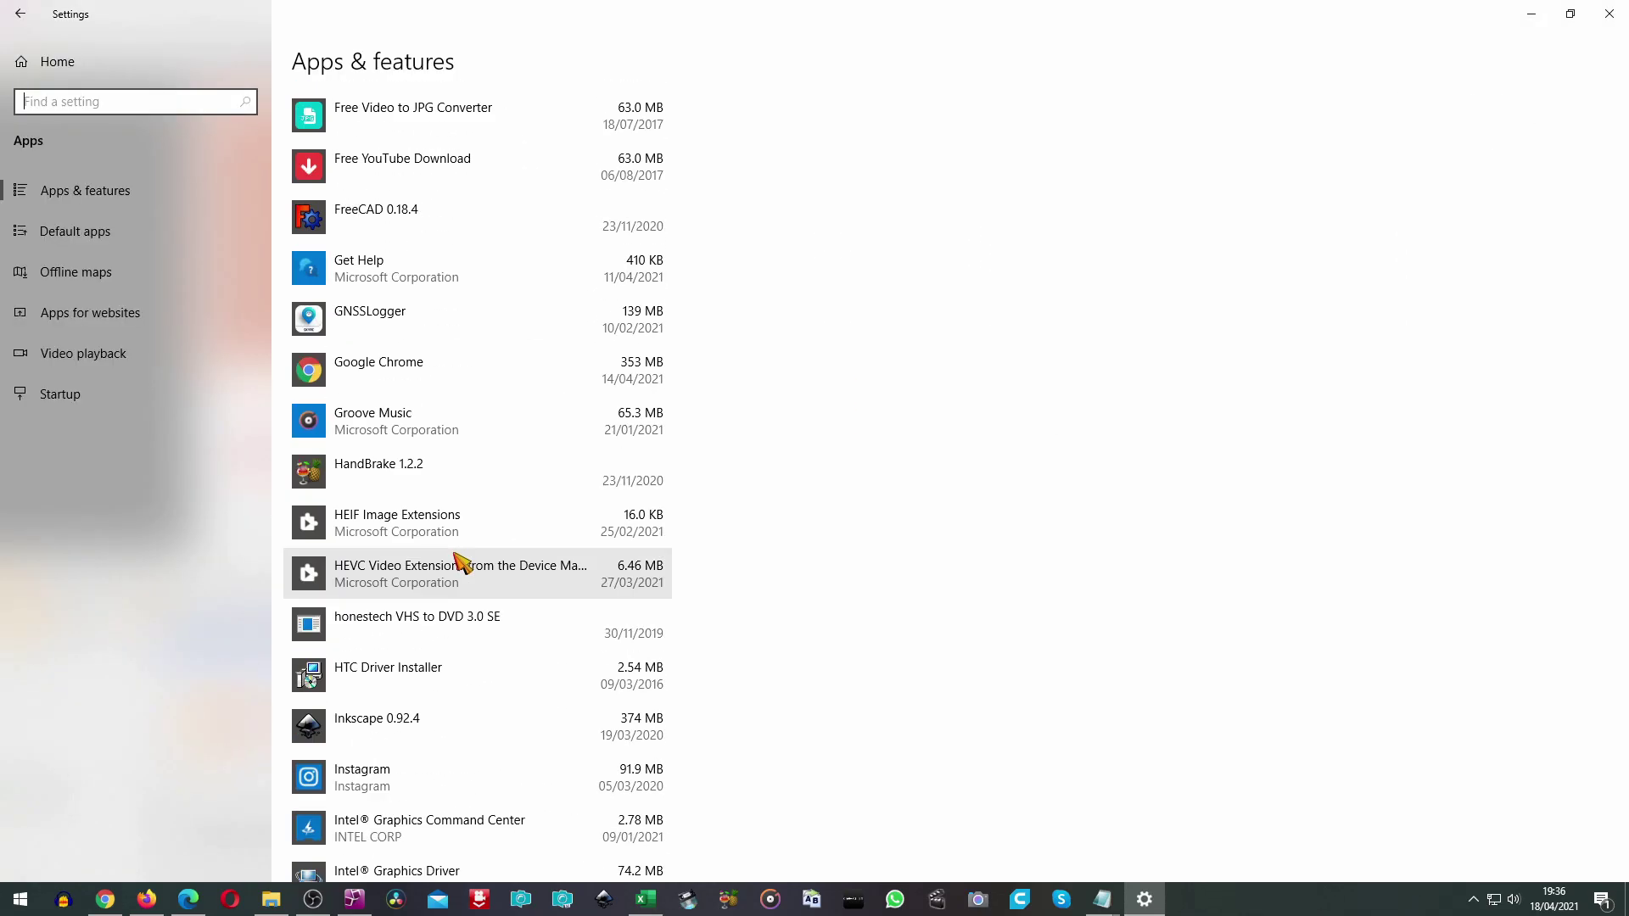
{"action": "scroll", "coordinate": [462, 564], "scroll_direction": "down", "scroll_amount": 5}
{"action": "left_click", "coordinate": [459, 515]}
{"action": "left_click", "coordinate": [541, 600]}
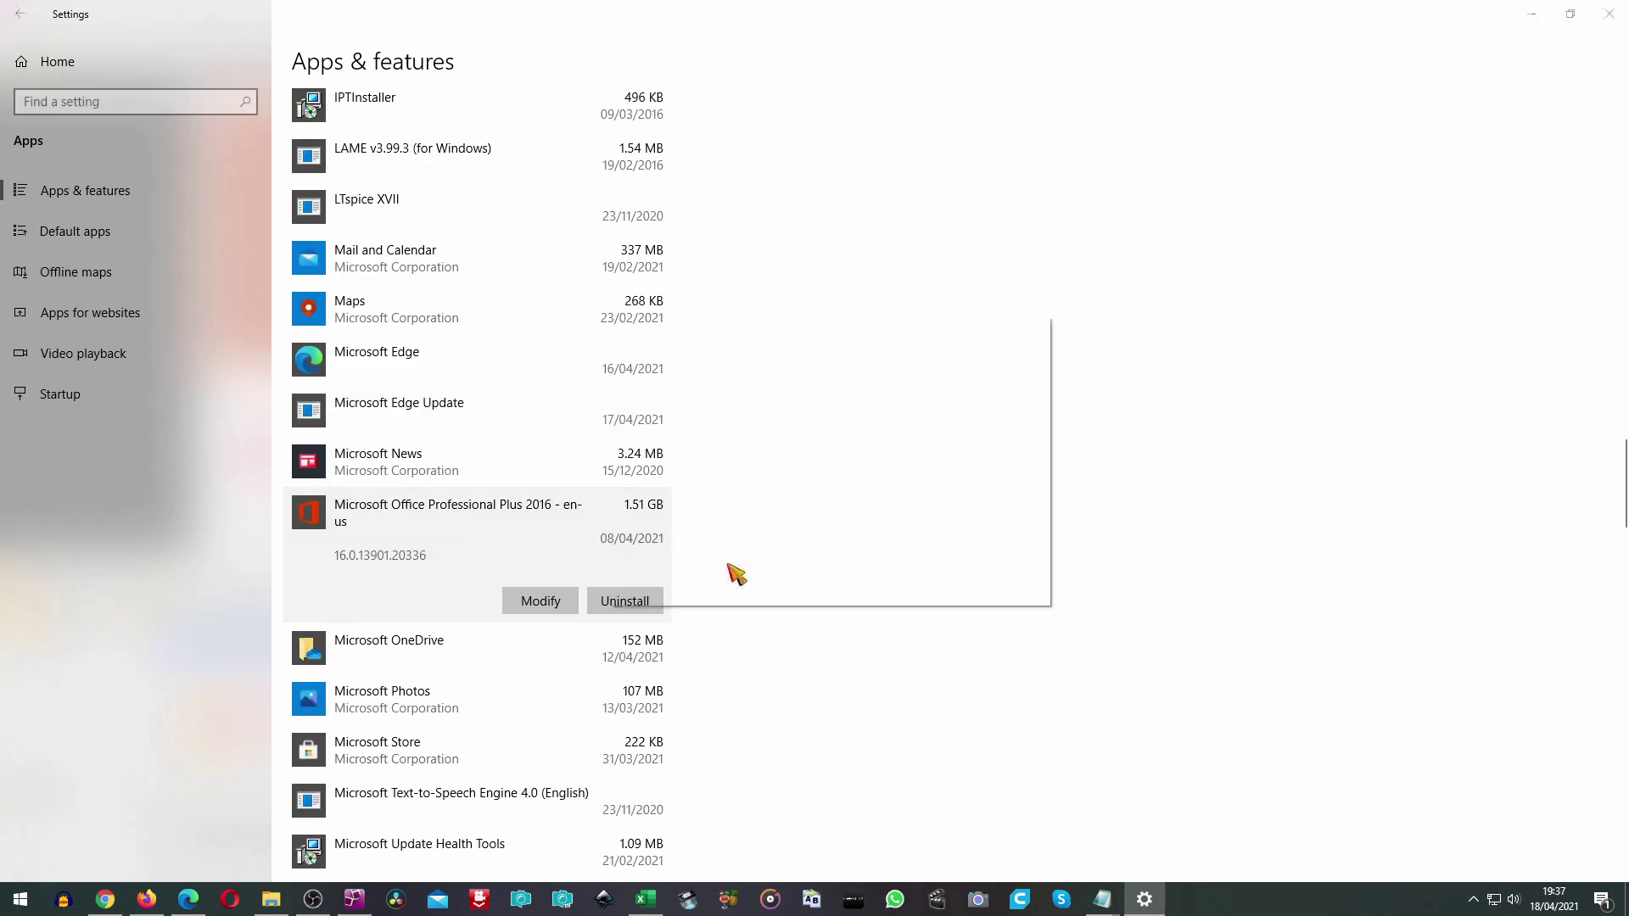